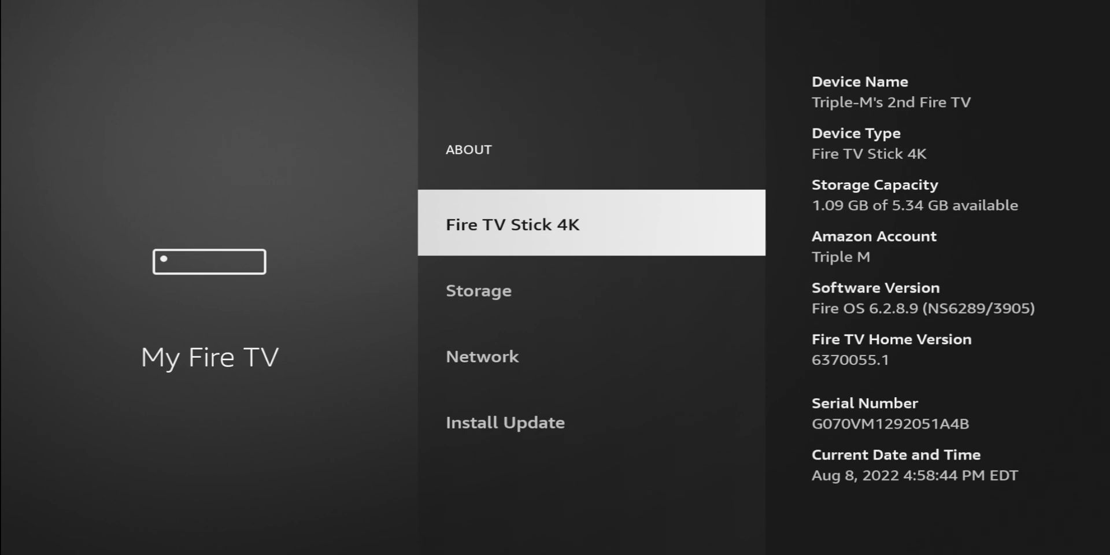
Install the available system update from the About page of My Fire TV
{"action": "key", "text": "Down"}
{"action": "key", "text": "Down"}
{"action": "key", "text": "Down"}
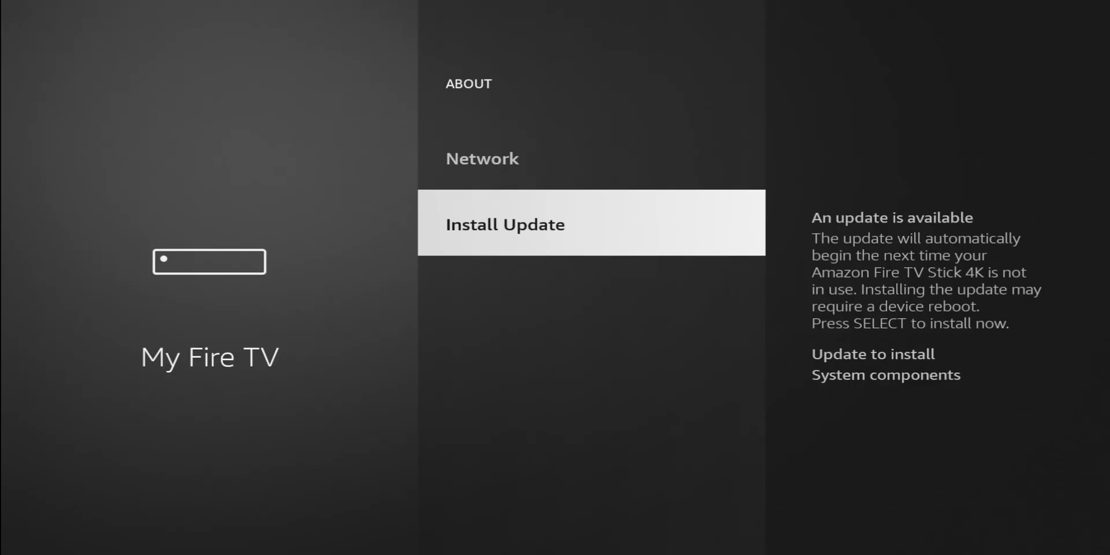
{"action": "key", "text": "Return"}
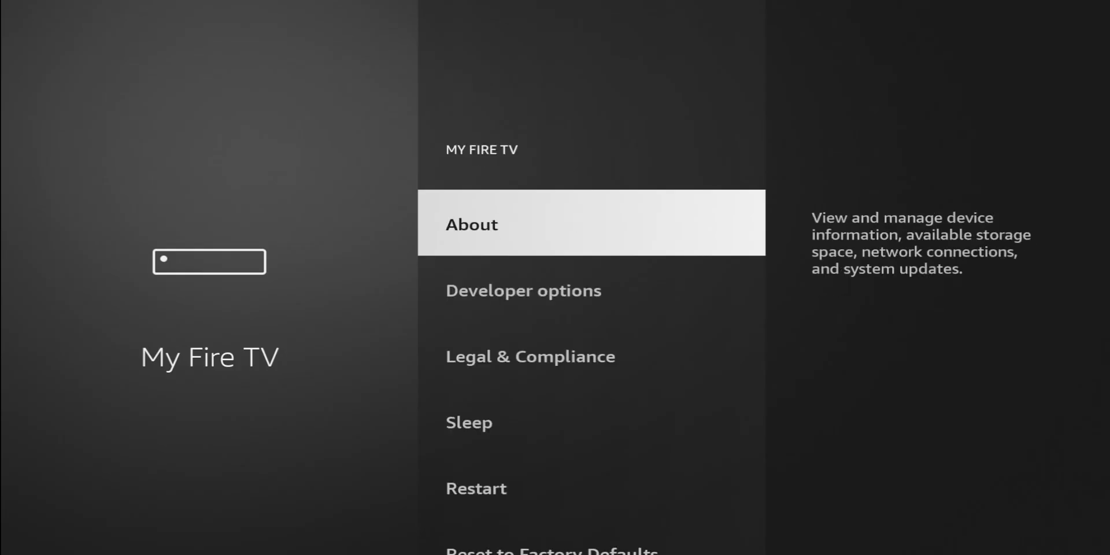
Check the ADB debugging and Apps from Unknown Sources settings in the Developer options, and return to My Fire TV
{"action": "key", "text": "Down"}
{"action": "key", "text": "Return"}
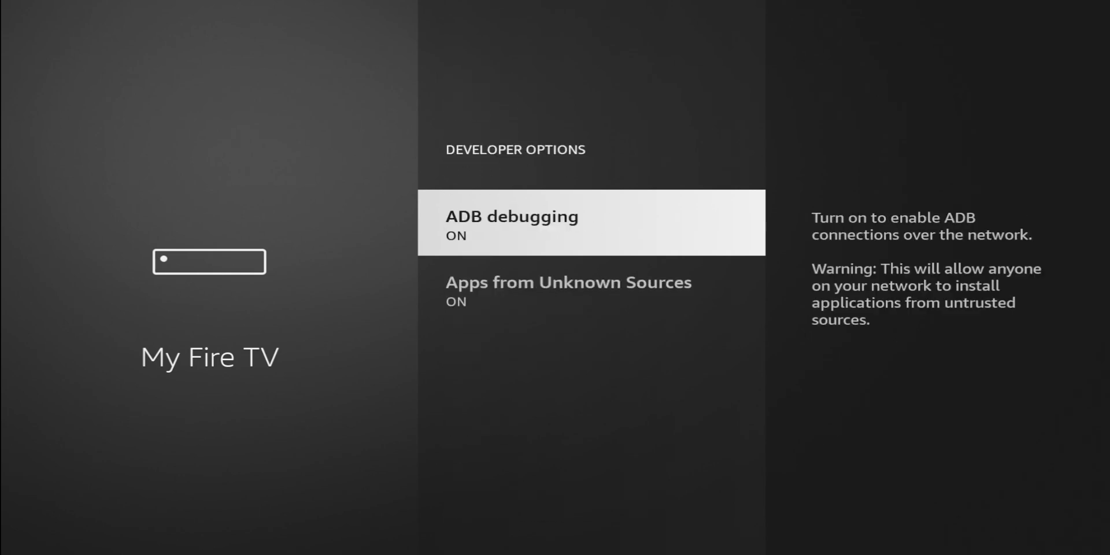
{"action": "key", "text": "Escape"}
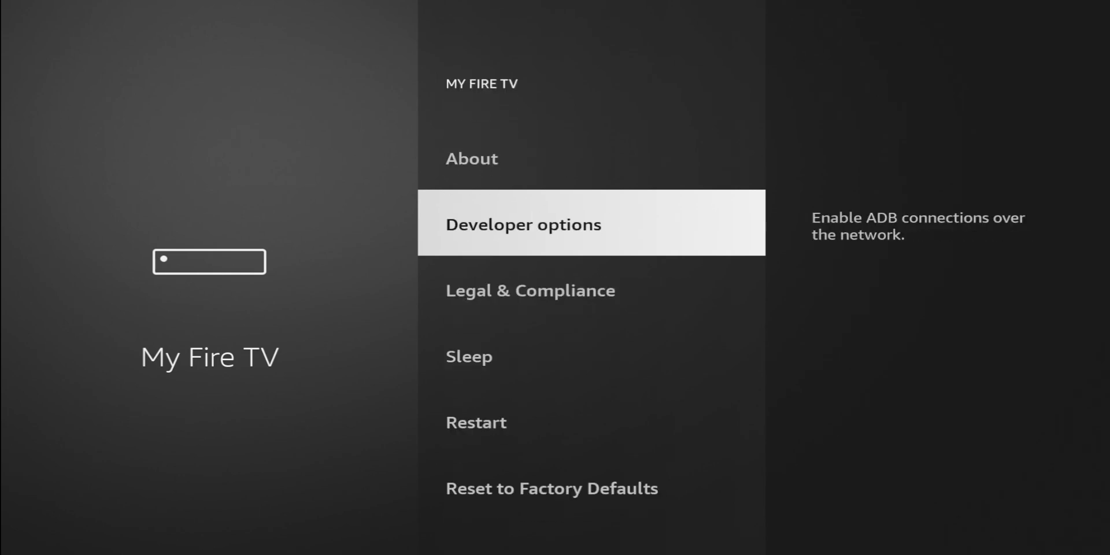
{"action": "key", "text": "Up"}
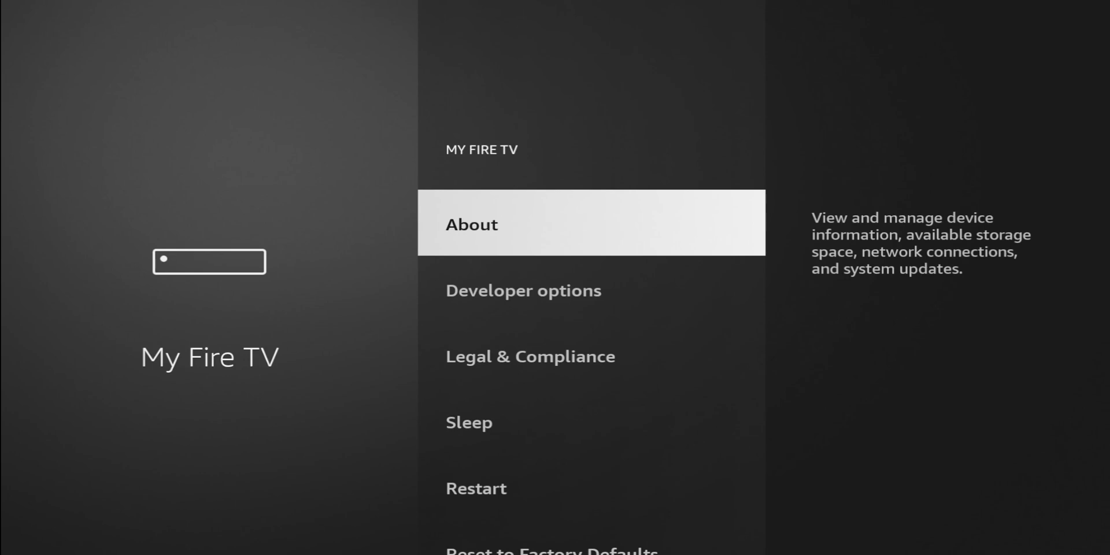
{"action": "key", "text": "Down"}
{"action": "key", "text": "Down"}
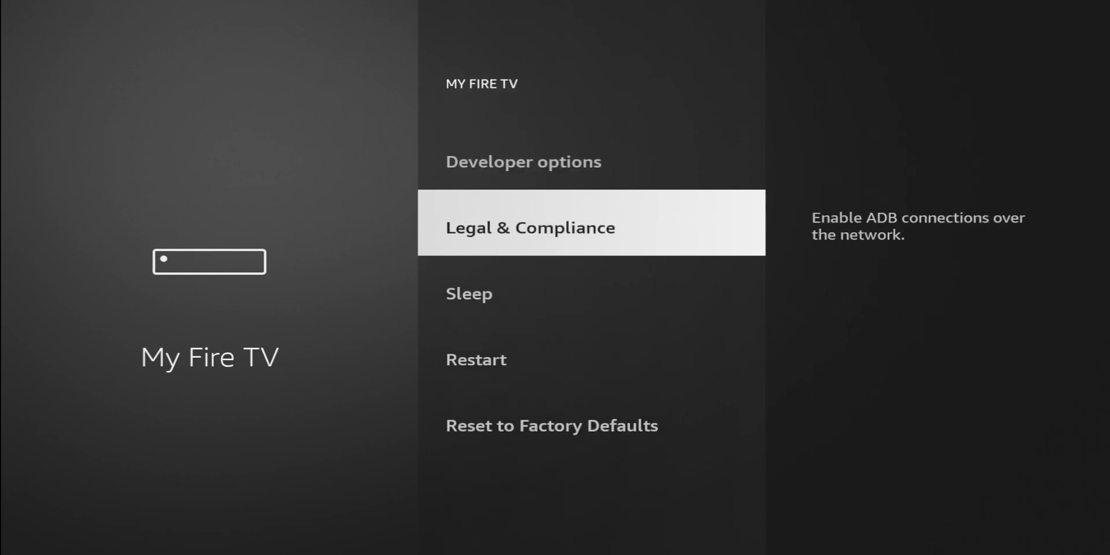
{"action": "key", "text": "Up"}
{"action": "key", "text": "Up"}
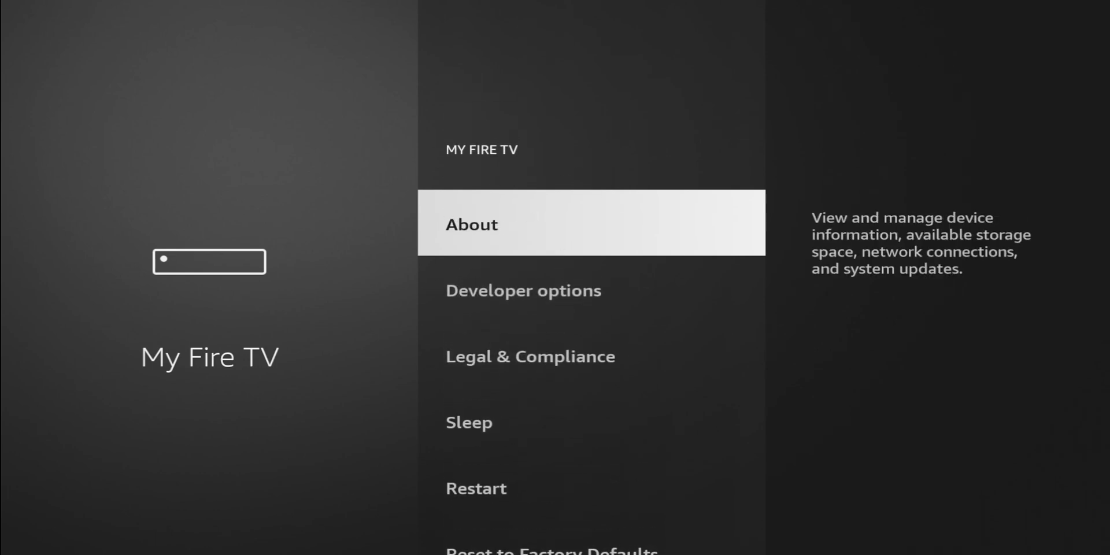
{"action": "key", "text": "Down"}
{"action": "key", "text": "Down"}
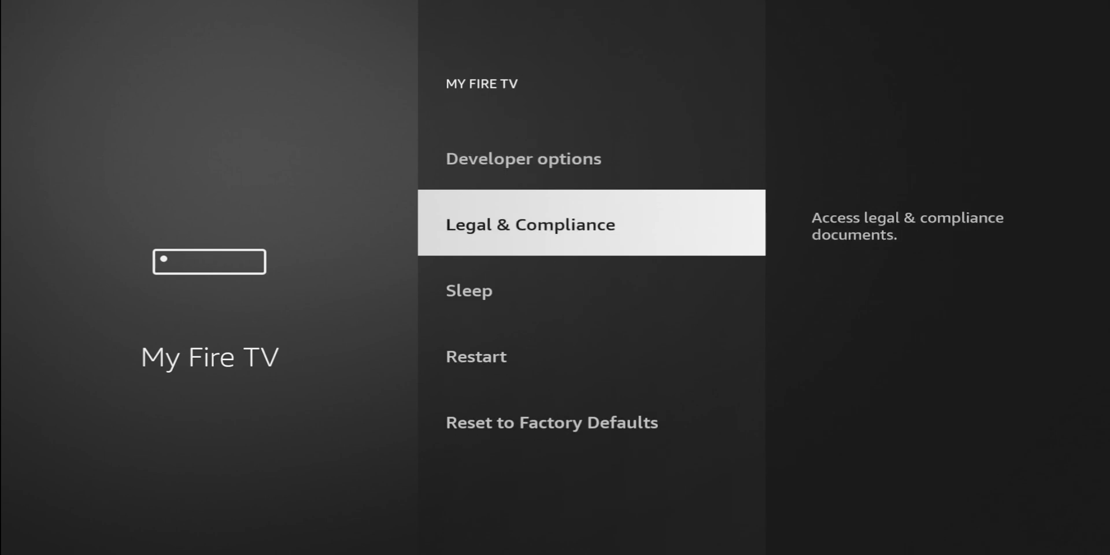
{"action": "key", "text": "Up"}
{"action": "key", "text": "Up"}
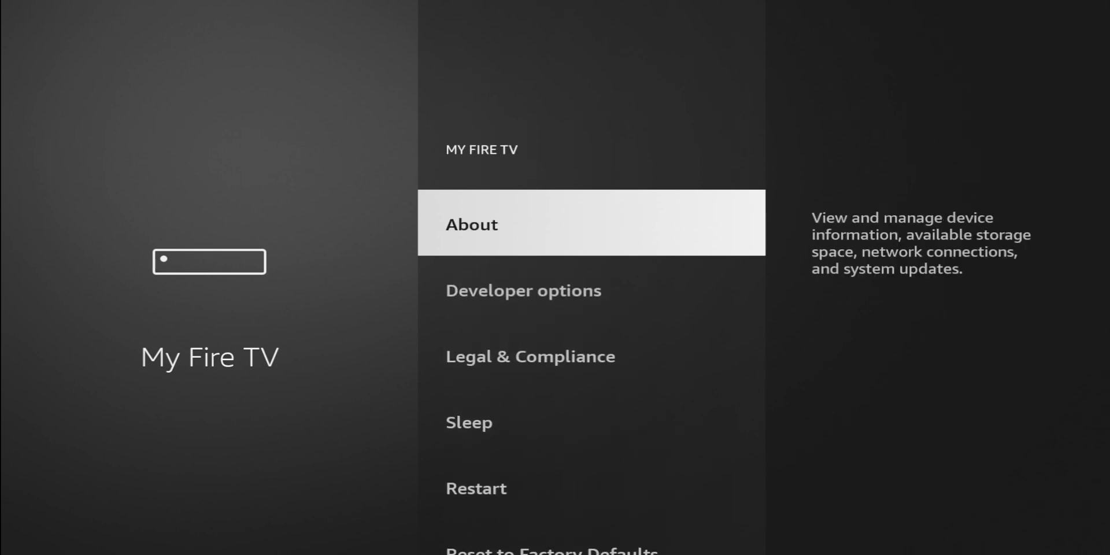
{"action": "key", "text": "Down"}
{"action": "key", "text": "Down"}
{"action": "key", "text": "Down"}
{"action": "key", "text": "Down"}
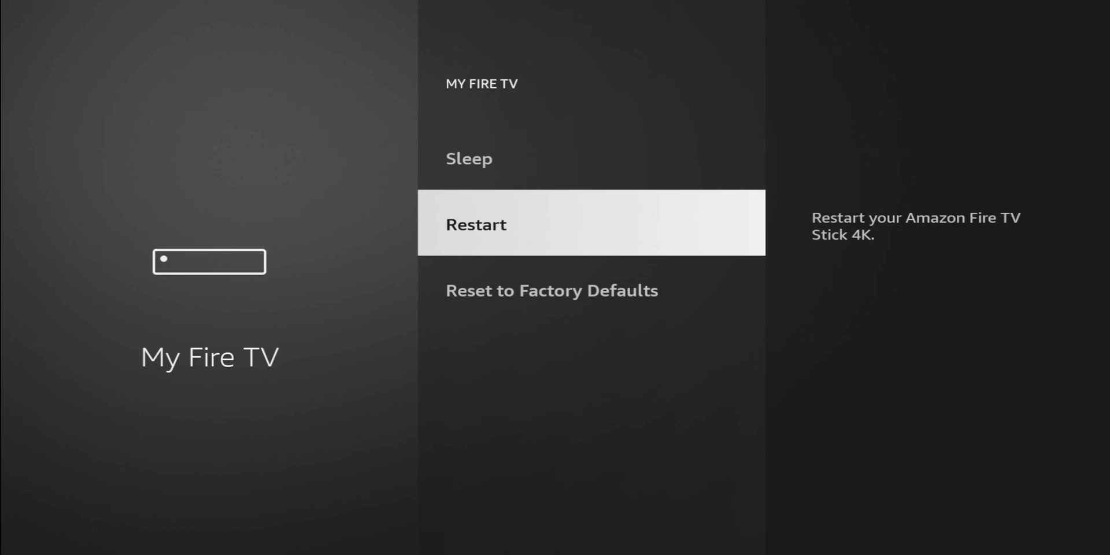
{"action": "key", "text": "Up"}
{"action": "key", "text": "Up"}
{"action": "key", "text": "Up"}
{"action": "key", "text": "Up"}
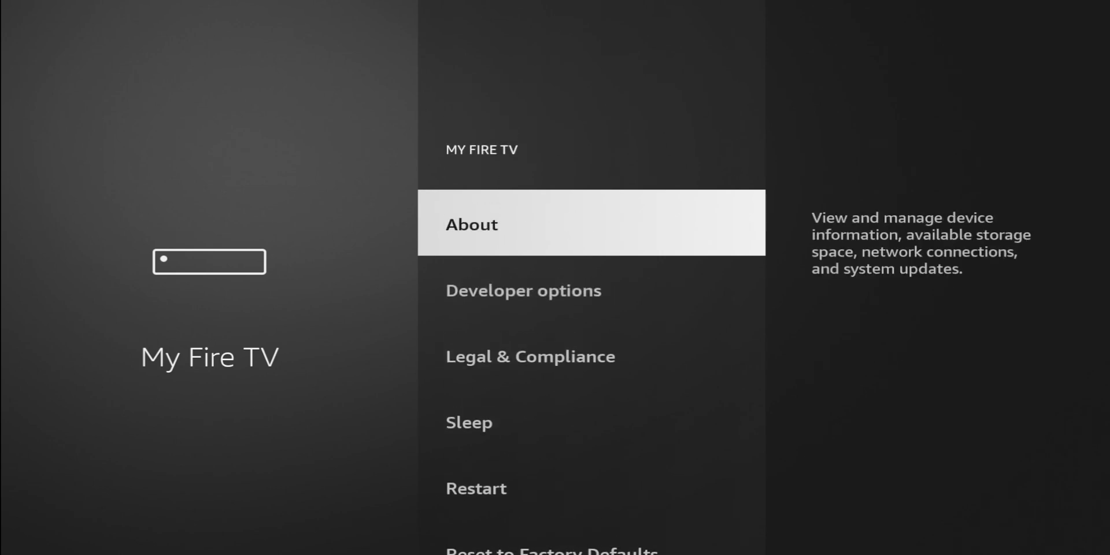
Review the Fire TV Stick 4K's device information on the About page and return to My Fire TV
{"action": "key", "text": "Return"}
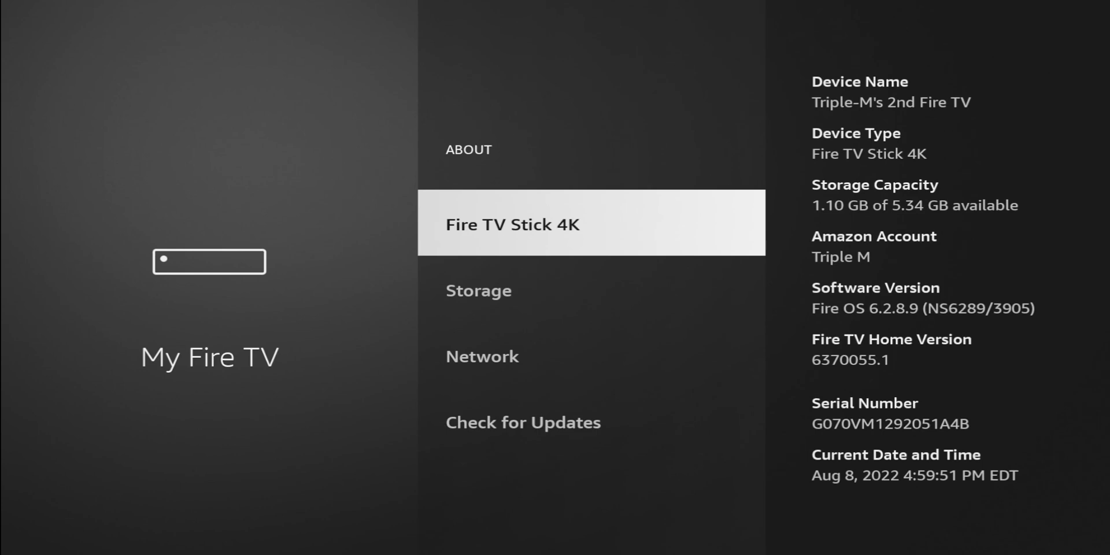
{"action": "key", "text": "Escape"}
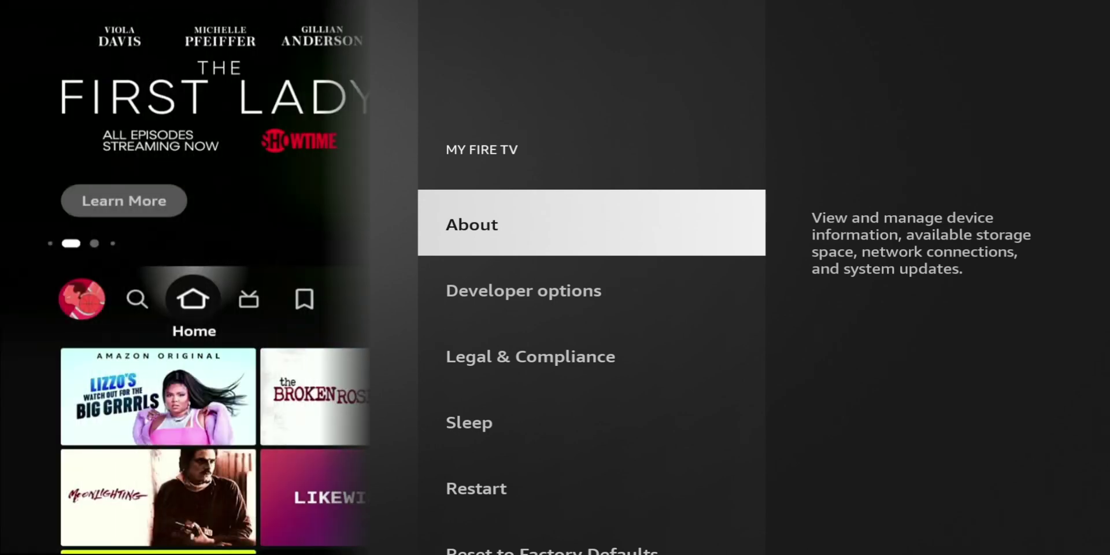
Unlock developer mode by repeatedly selecting the Fire TV Stick entry on the About page of My Fire TV
{"action": "key", "text": "Return"}
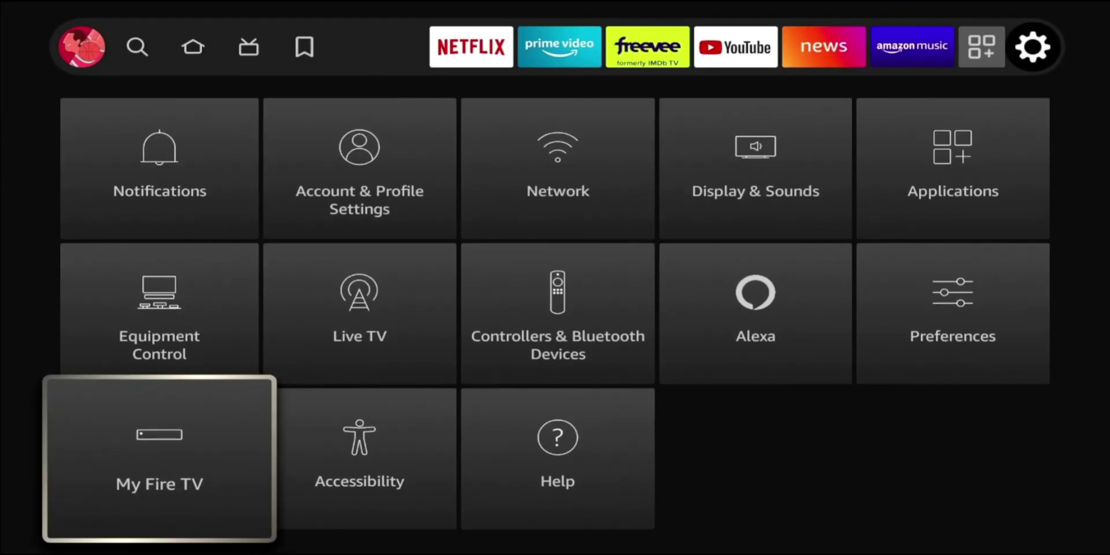
{"action": "key", "text": "Return"}
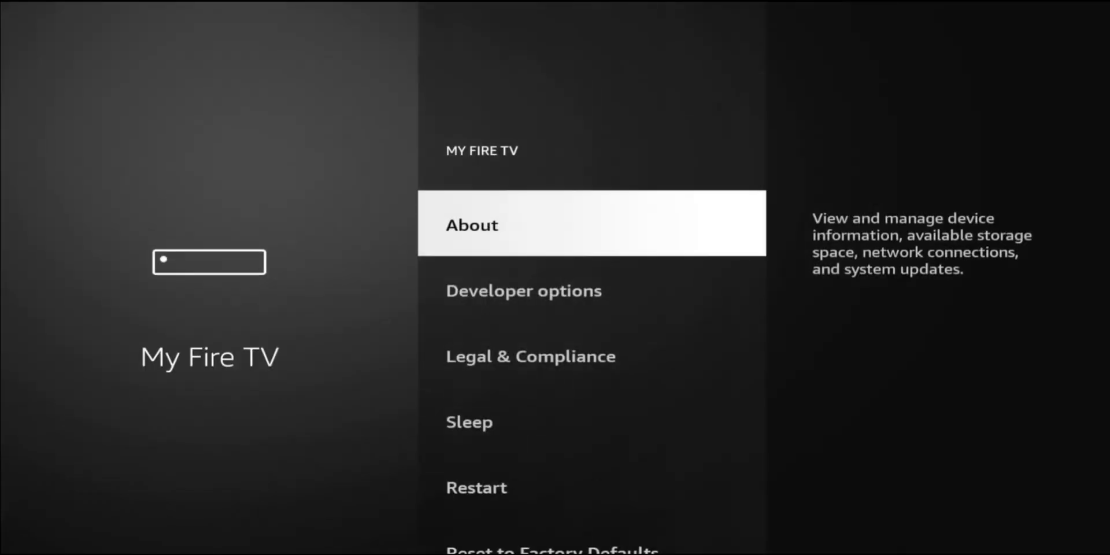
{"action": "key", "text": "Return"}
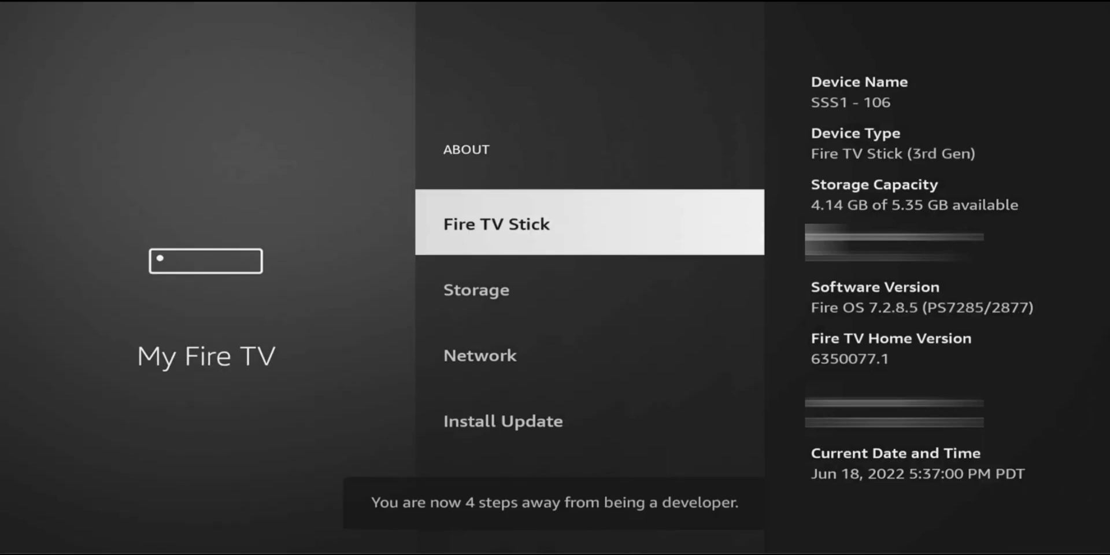
{"action": "key", "text": "Return"}
{"action": "key", "text": "Return"}
{"action": "key", "text": "Return"}
{"action": "key", "text": "Return"}
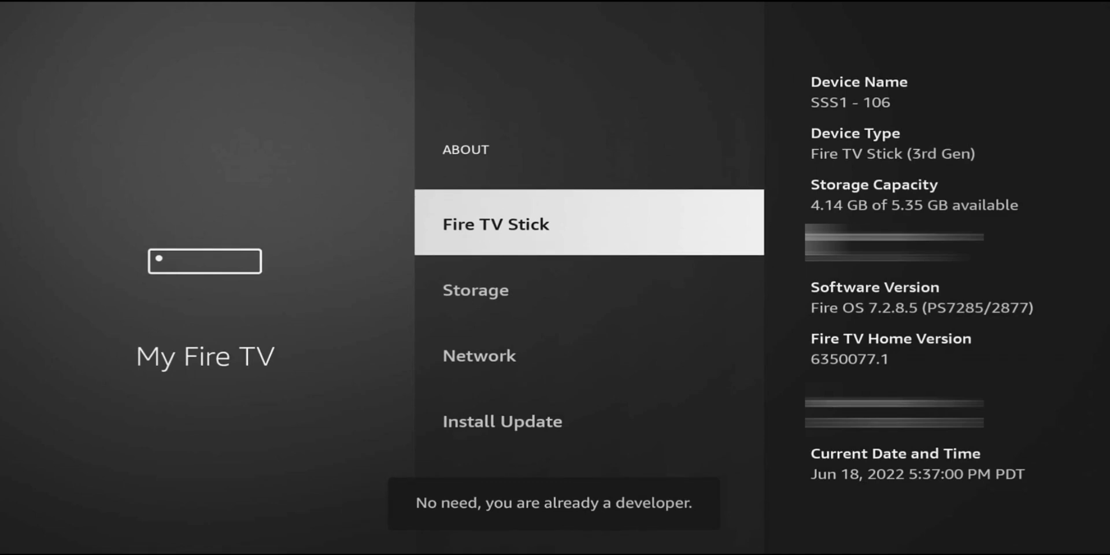
Return to My Fire TV and open the unlocked Developer options
{"action": "key", "text": "Escape"}
{"action": "key", "text": "Down"}
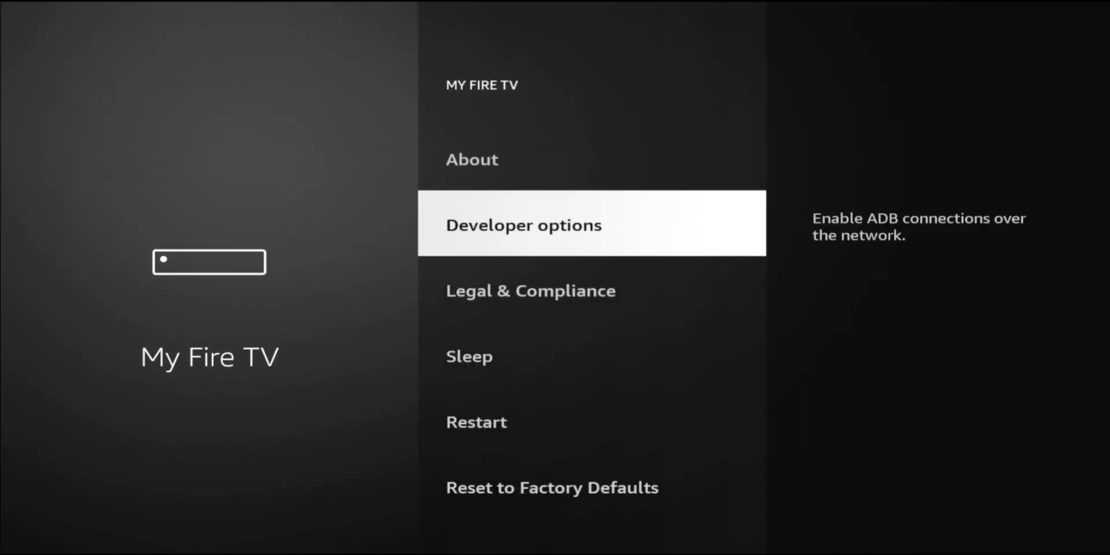
{"action": "key", "text": "Return"}
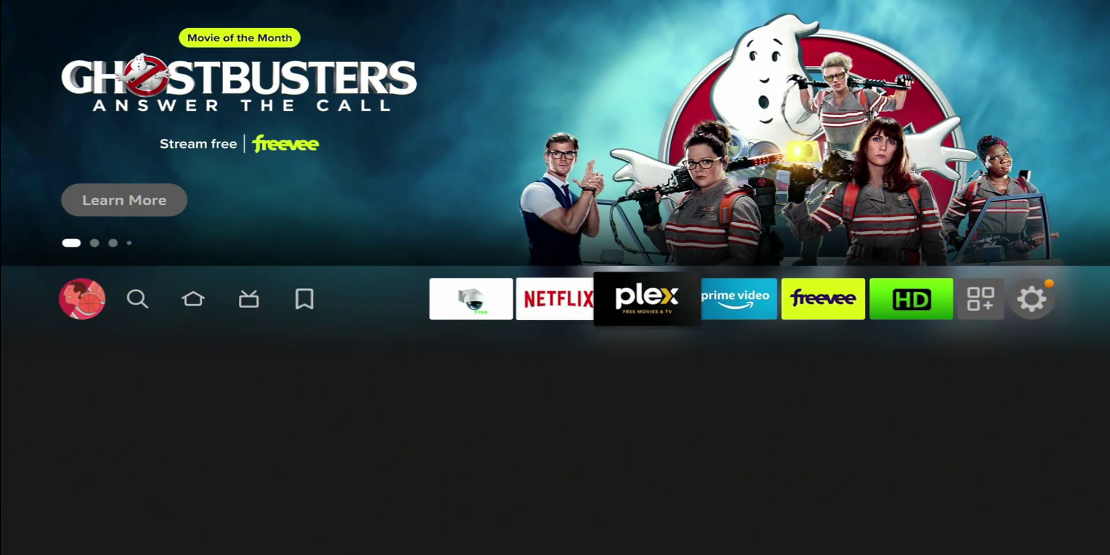
Review the software version on the About page of My Fire TV and go to the Check for Updates entry
{"action": "key", "text": "Right"}
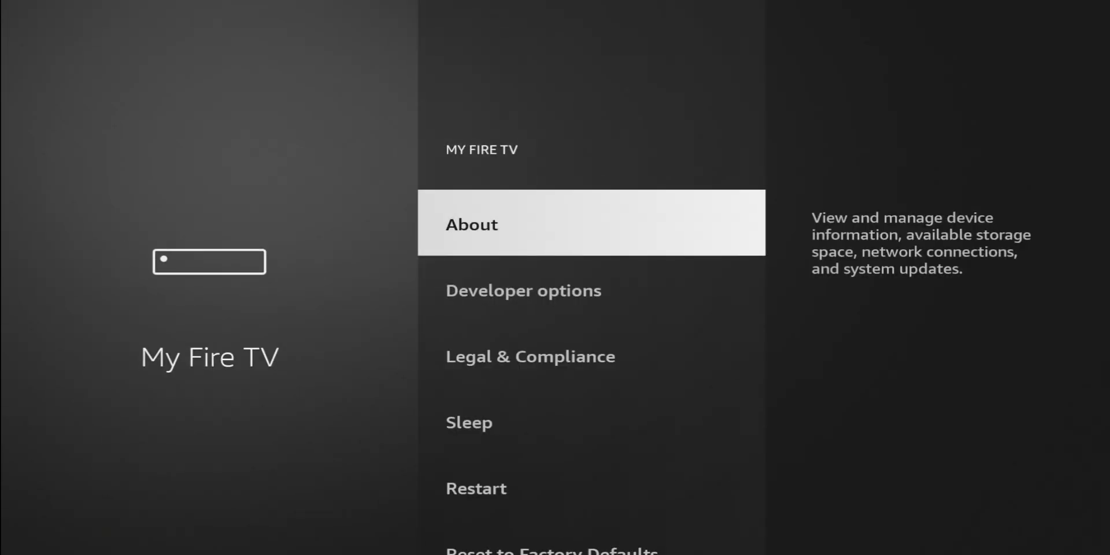
{"action": "key", "text": "Down"}
{"action": "key", "text": "Down"}
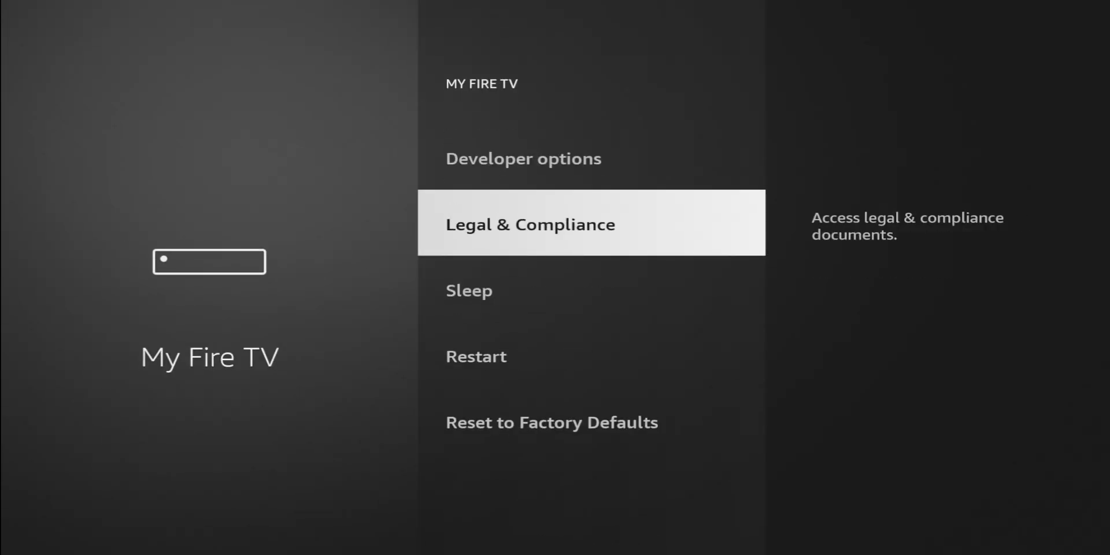
{"action": "key", "text": "Up"}
{"action": "key", "text": "Down"}
{"action": "key", "text": "Up"}
{"action": "key", "text": "Up"}
{"action": "key", "text": "Return"}
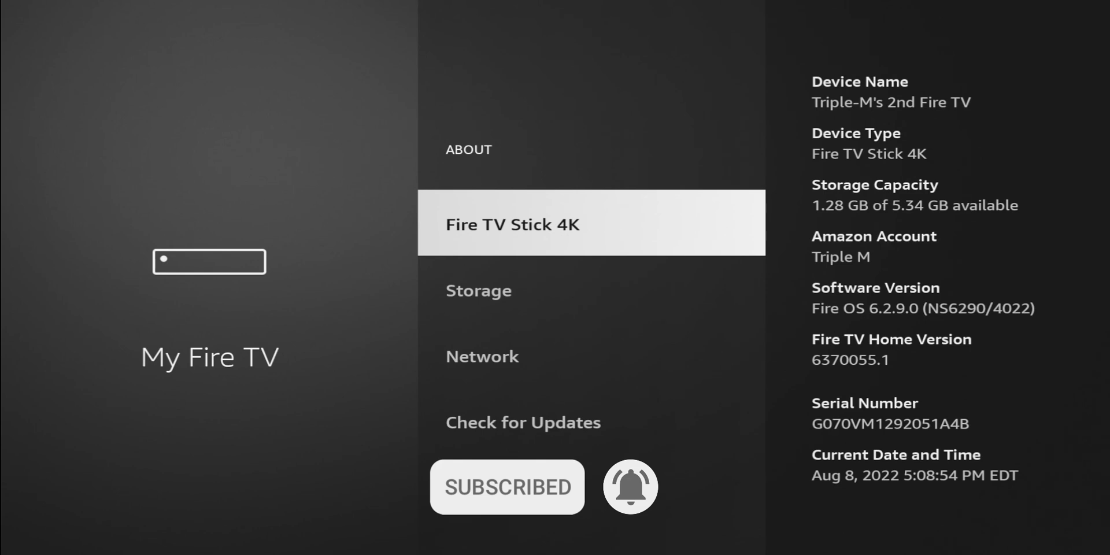
{"action": "key", "text": "Down"}
{"action": "key", "text": "Down"}
{"action": "key", "text": "Down"}
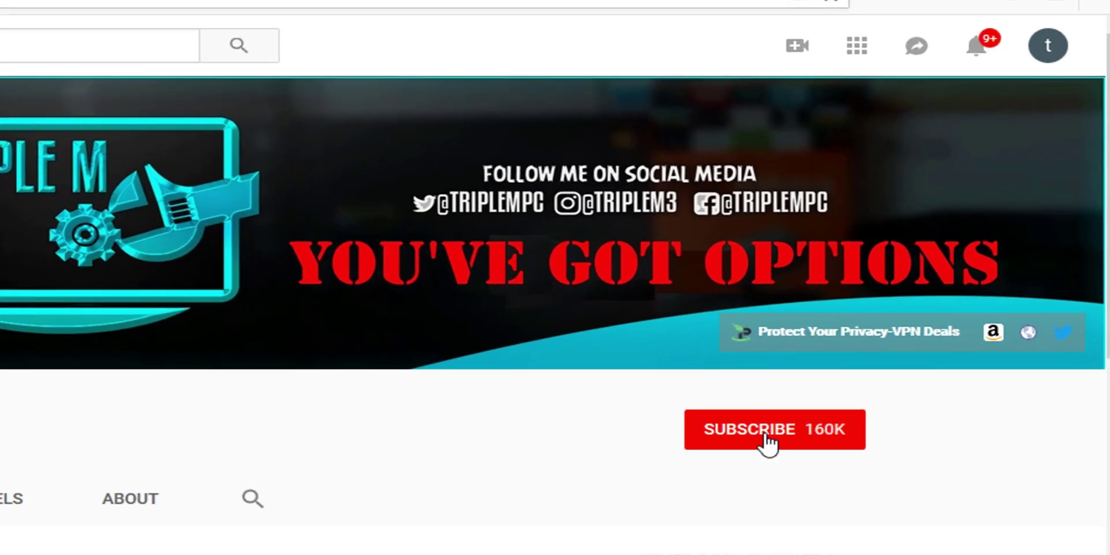
Switch to YouTube, subscribe to the channel shown and turn on its notifications
{"action": "left_click", "coordinate": [767, 444]}
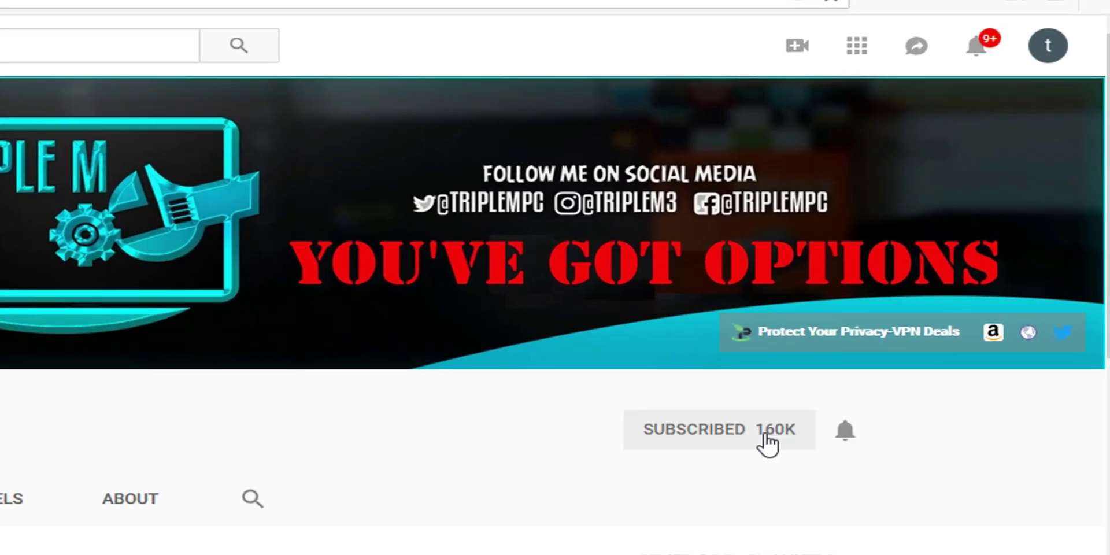
{"action": "left_click", "coordinate": [845, 433]}
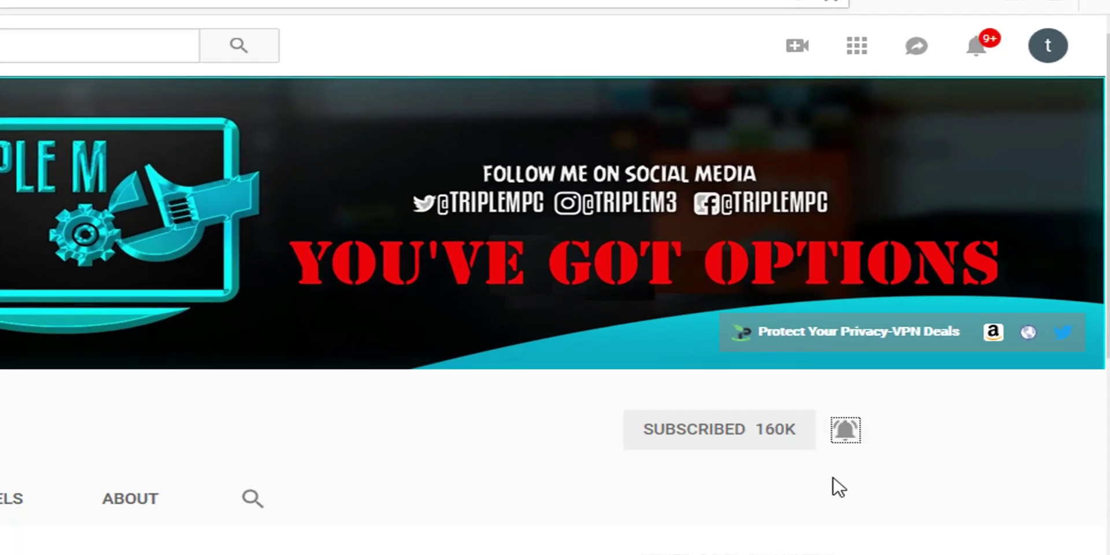